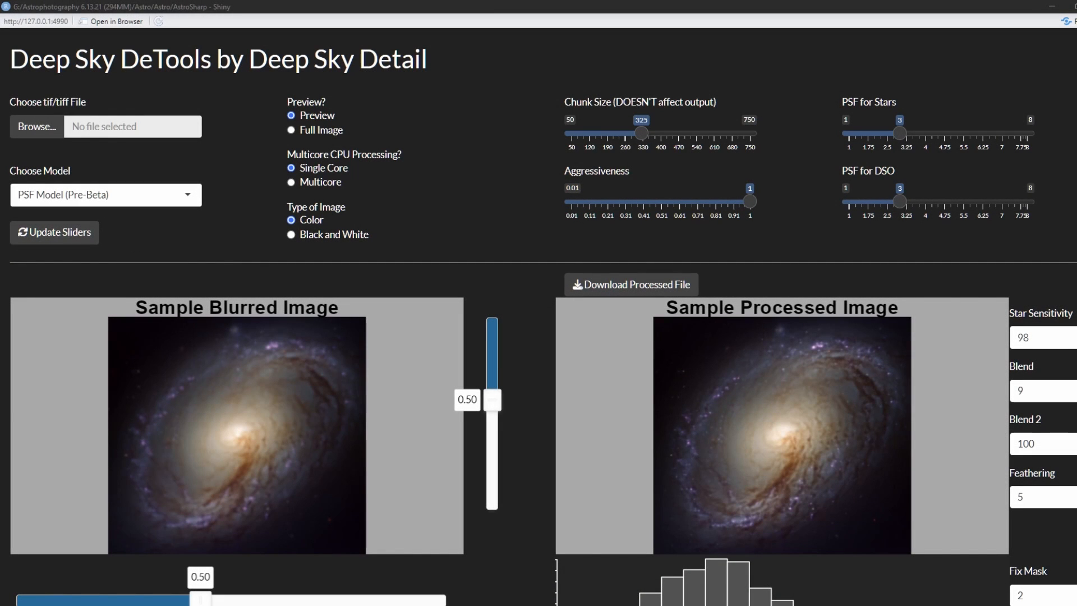
Set Aggressiveness to 1 and reprocess the Dual PSF preview of TrueerNarrowband.tif
left_click(702, 336)
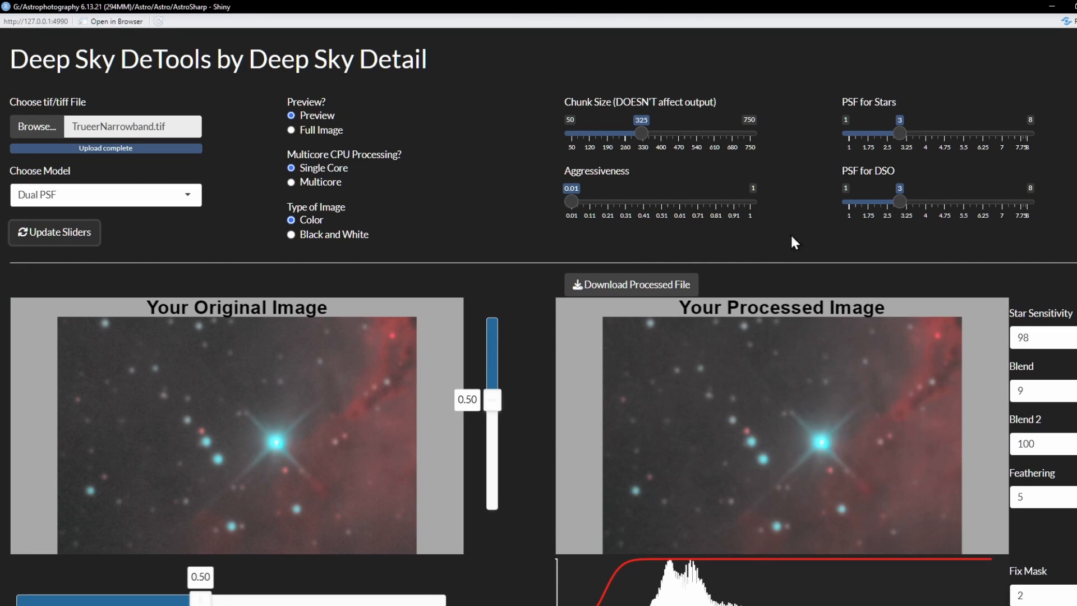
left_click_drag(569, 203, 651, 201)
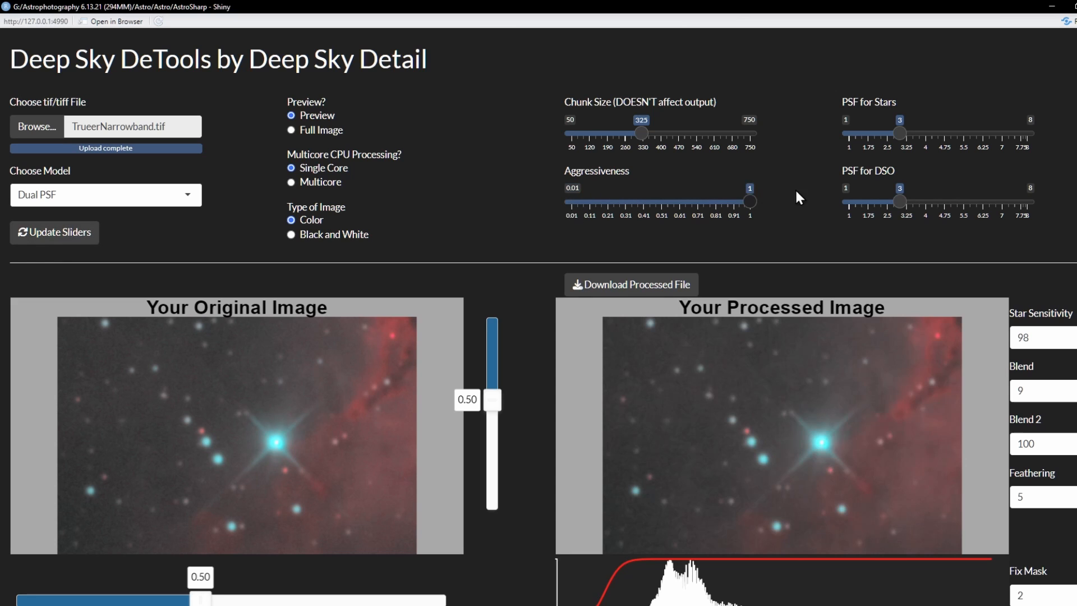
left_click(89, 236)
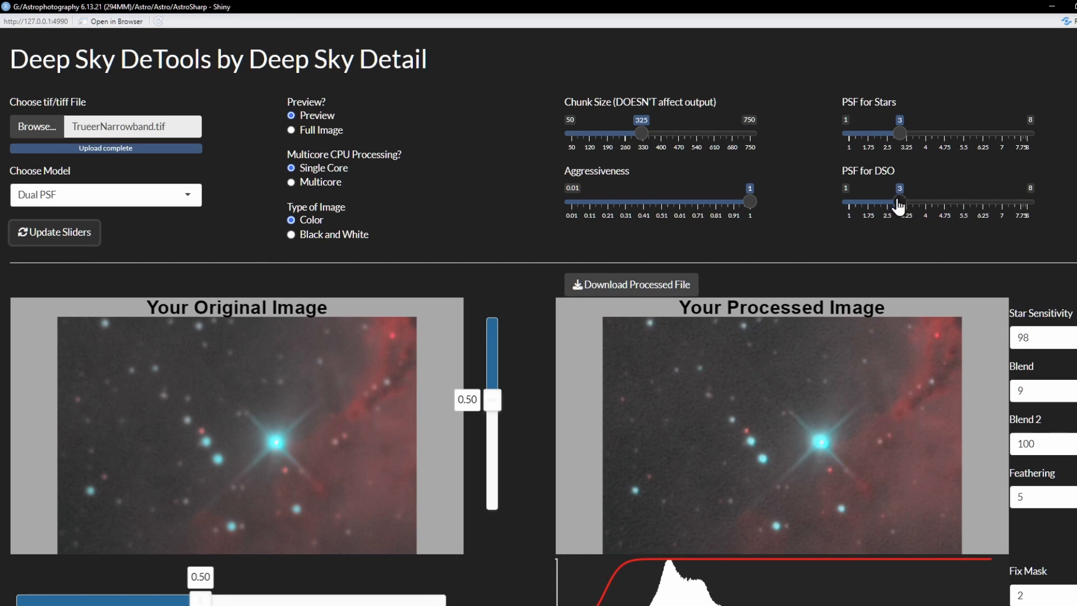
Set PSF for DSO to 8 and reprocess the preview image
left_click_drag(902, 202, 1045, 208)
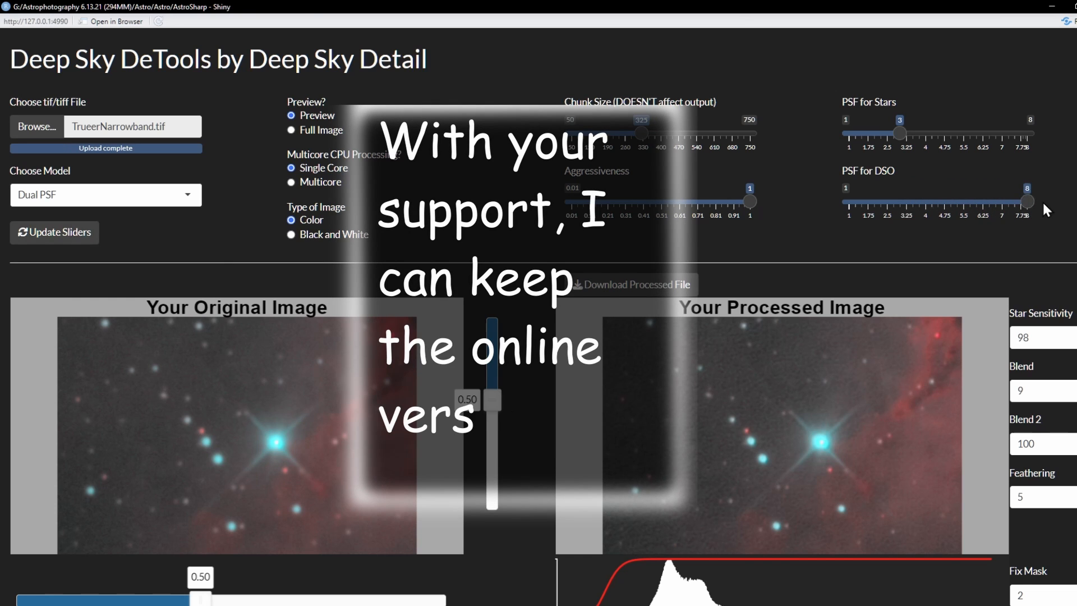
left_click(42, 231)
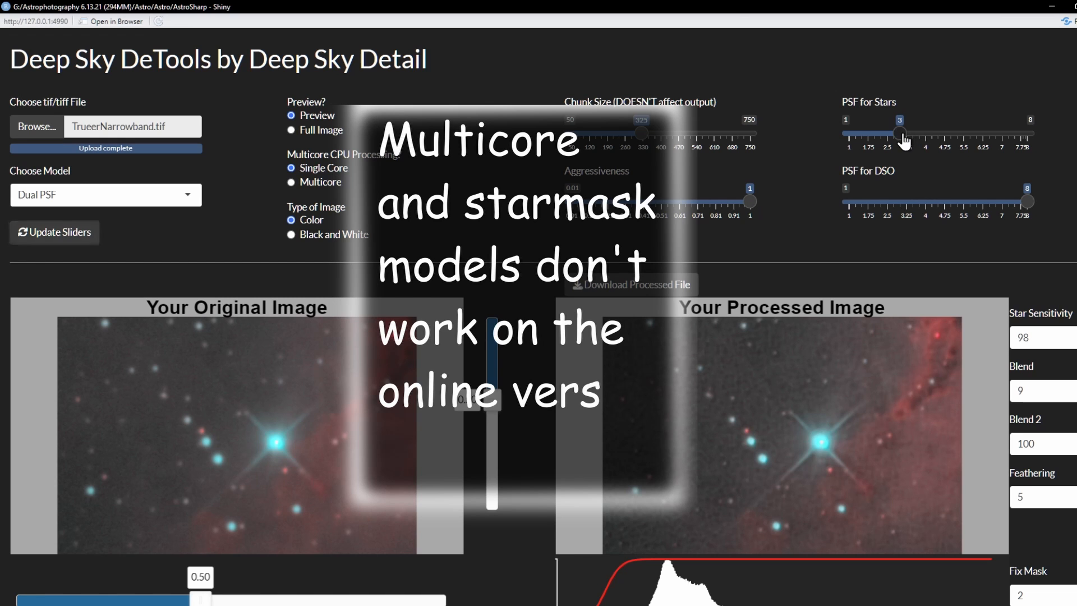
left_click_drag(907, 140, 964, 142)
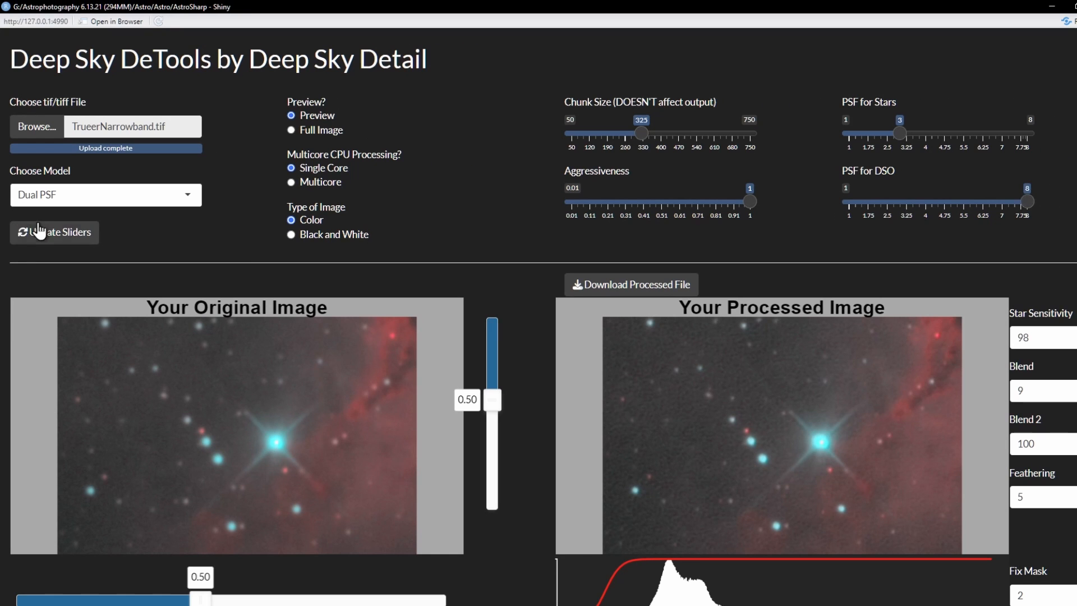
left_click(42, 232)
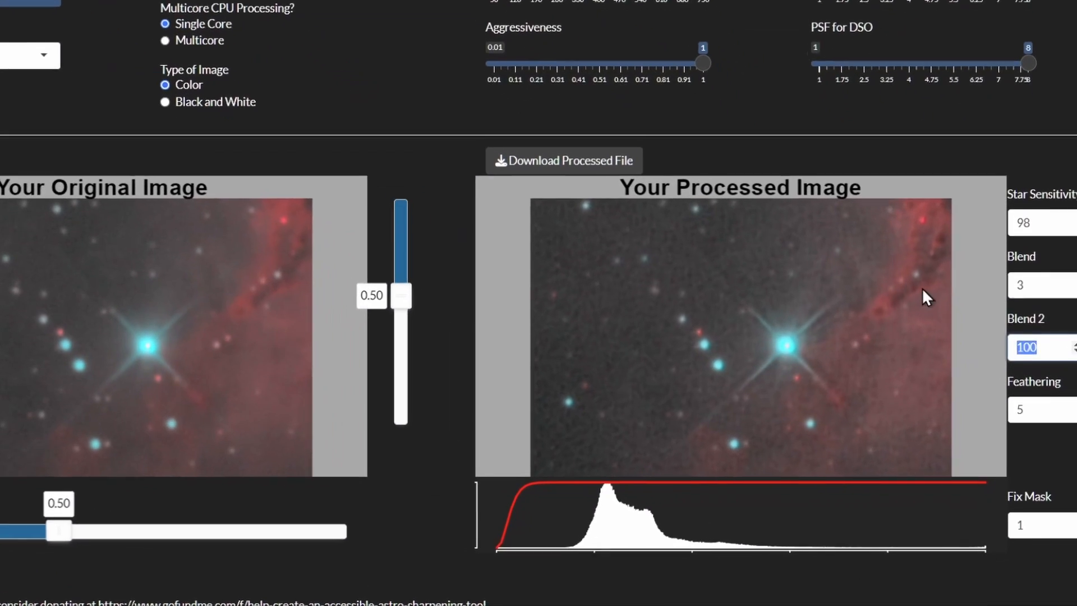
Set Blend 2 to 1 and Blend to 100 for the processed image
type("1")
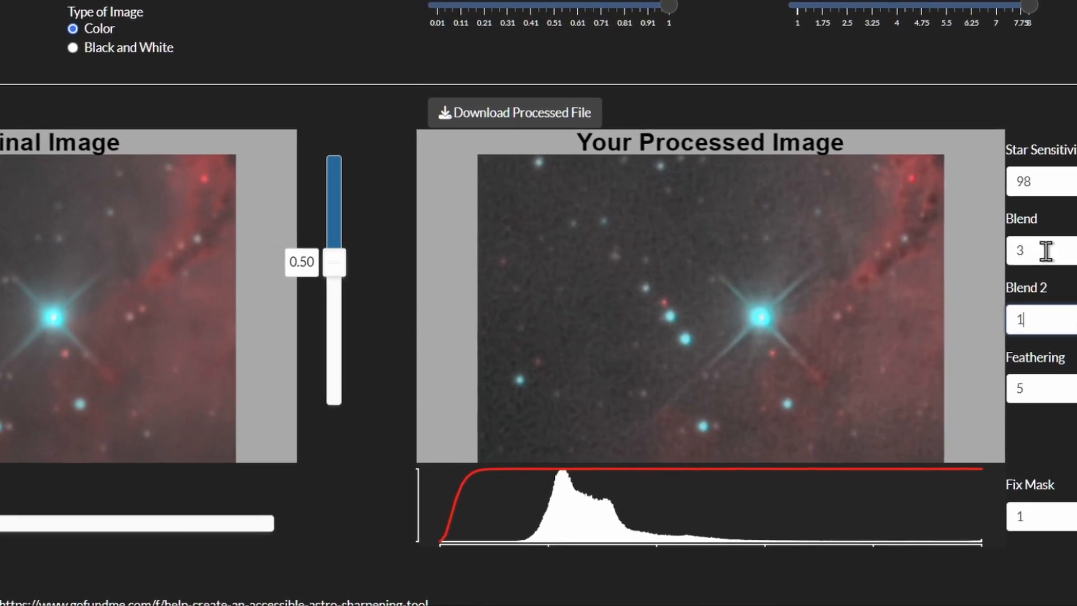
double_click(1038, 332)
type("100")
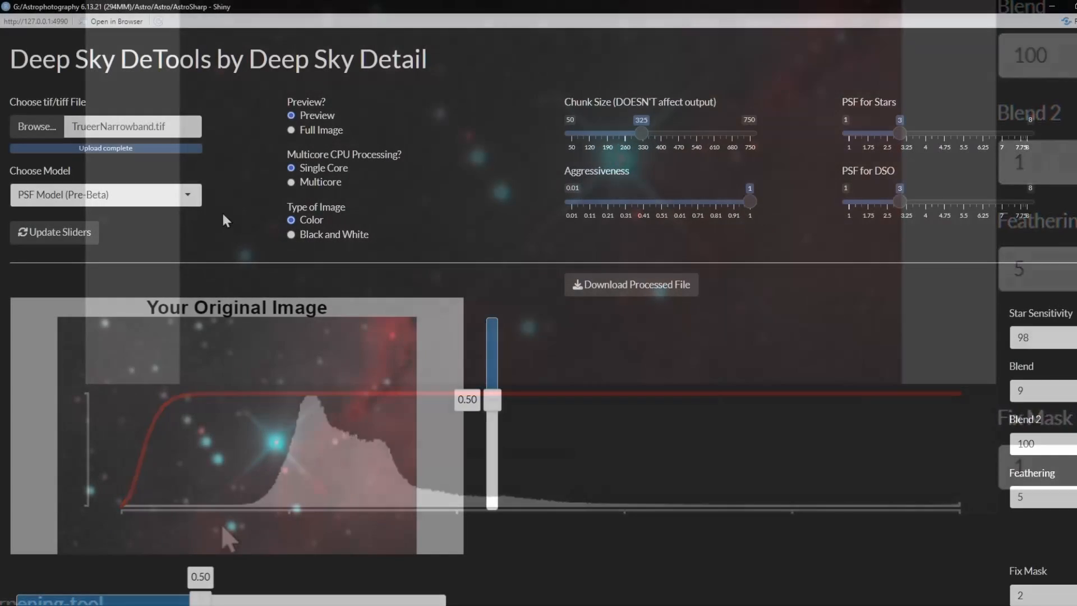
Choose the Dual PSF model and process the preview of the uploaded image
left_click(183, 196)
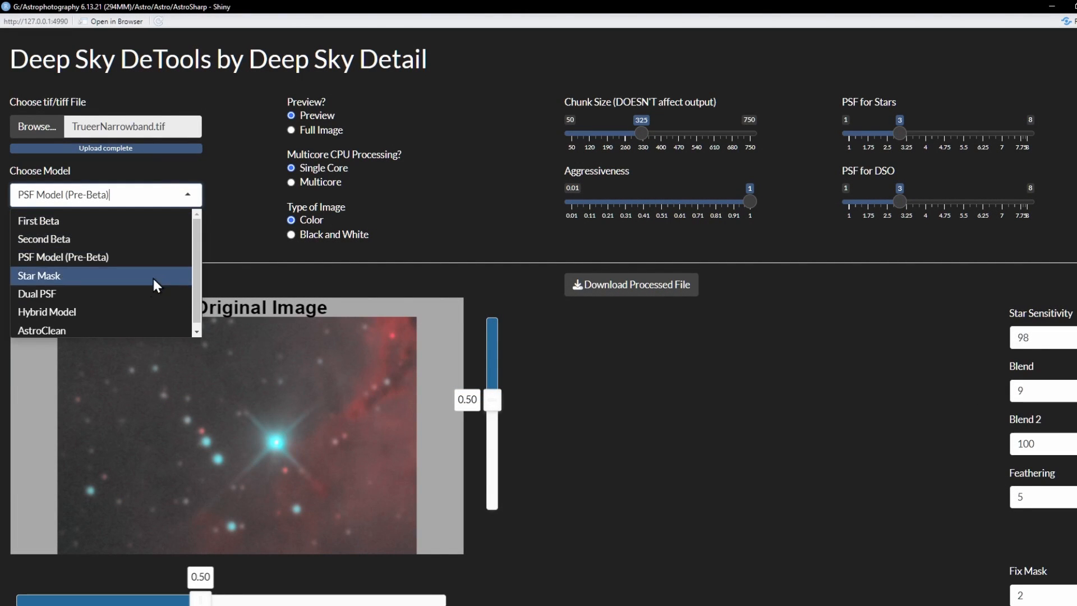
left_click(146, 292)
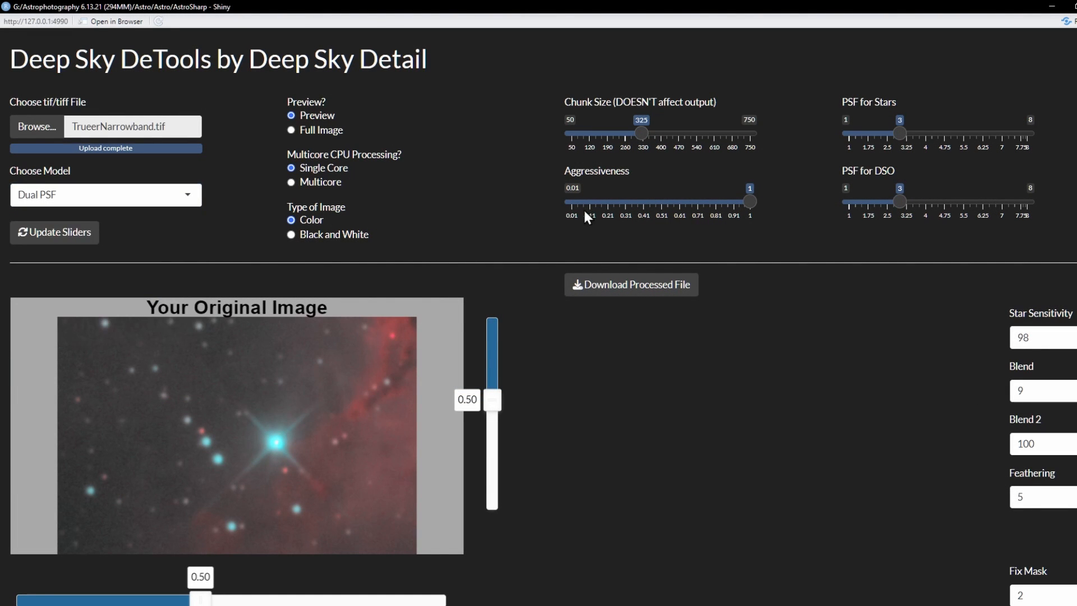
left_click(84, 236)
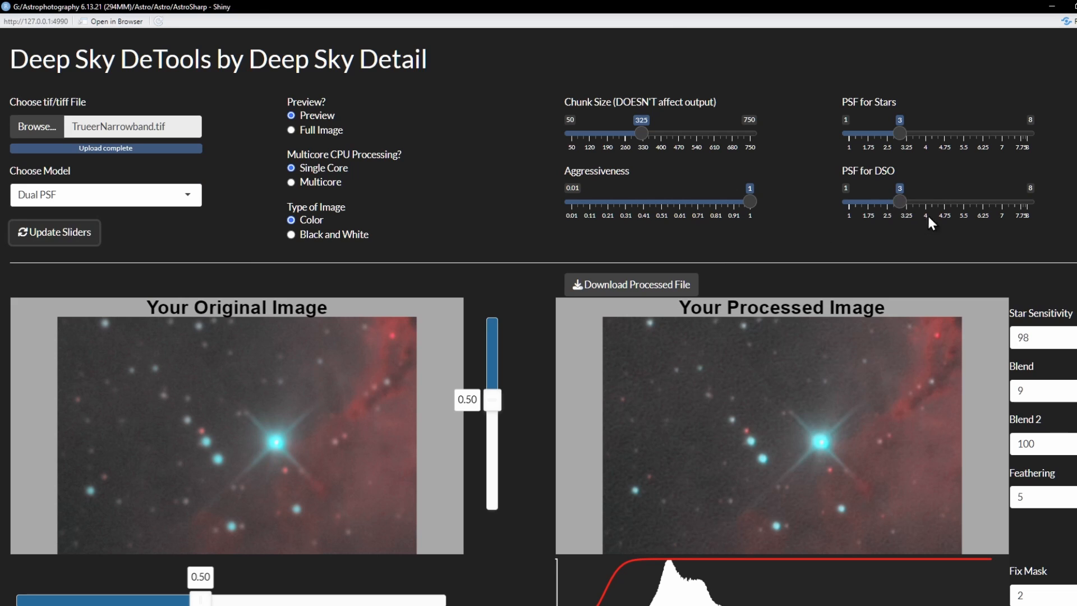
Reprocess the preview with PSF for DSO at 8, trying PSF for Stars at 8 and finally at 2.5
left_click_drag(901, 202, 1039, 208)
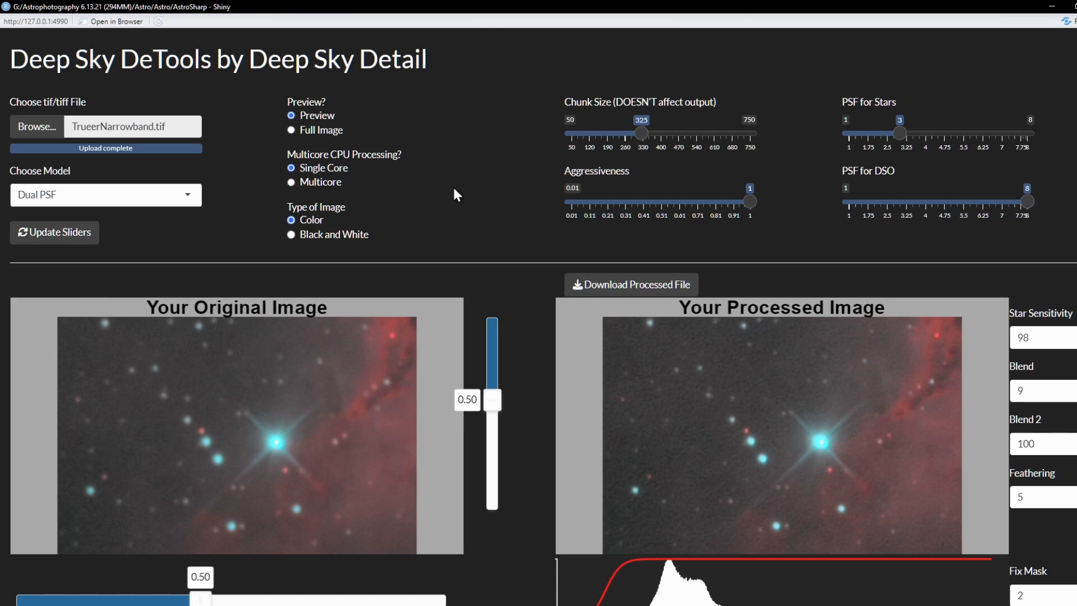
left_click(40, 231)
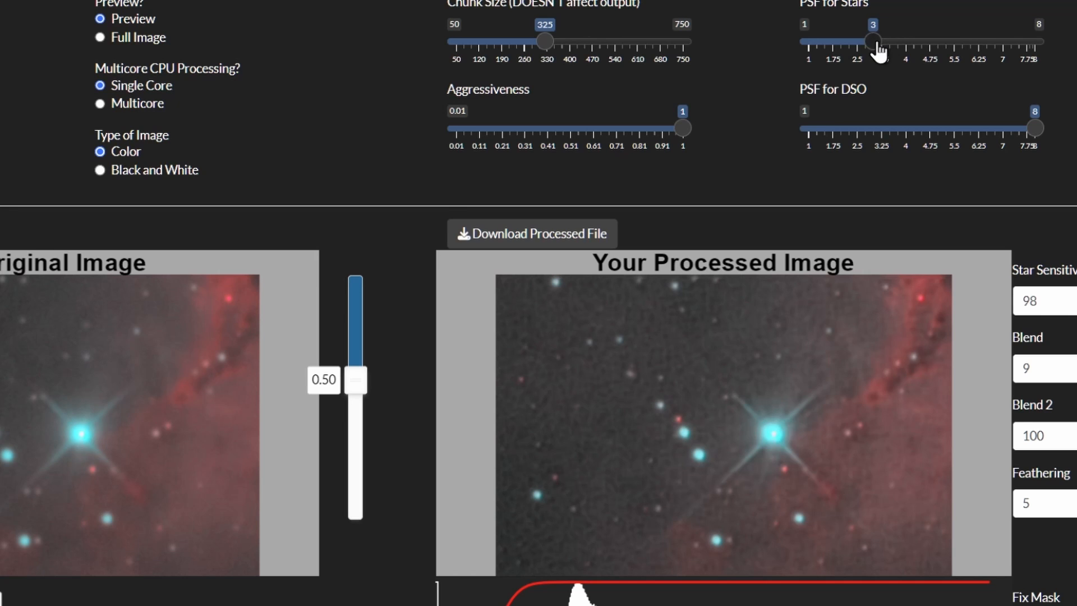
left_click_drag(878, 50, 1069, 59)
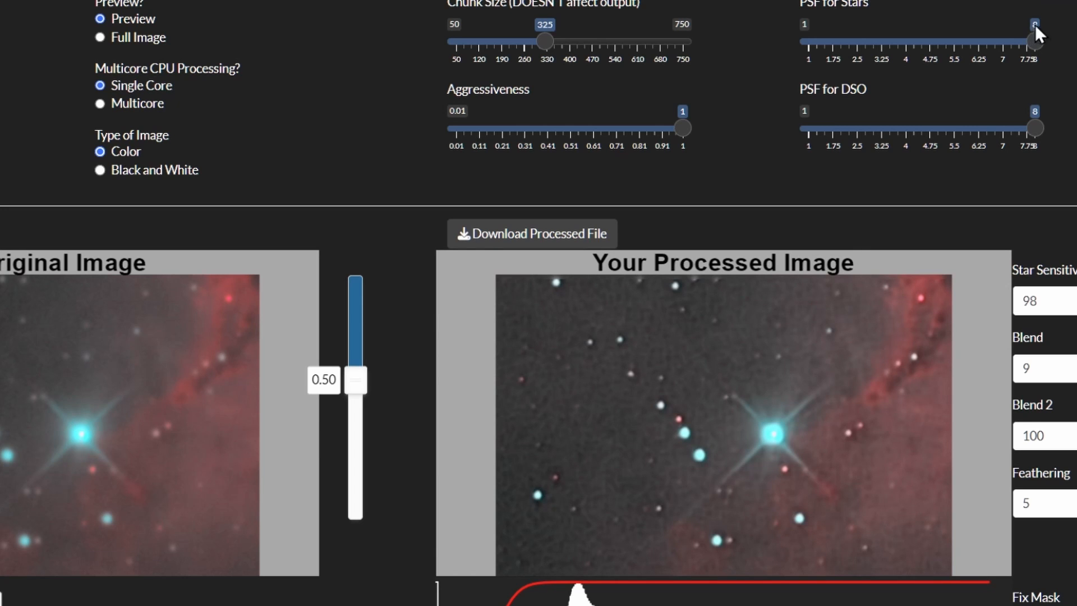
left_click_drag(1038, 34, 859, 54)
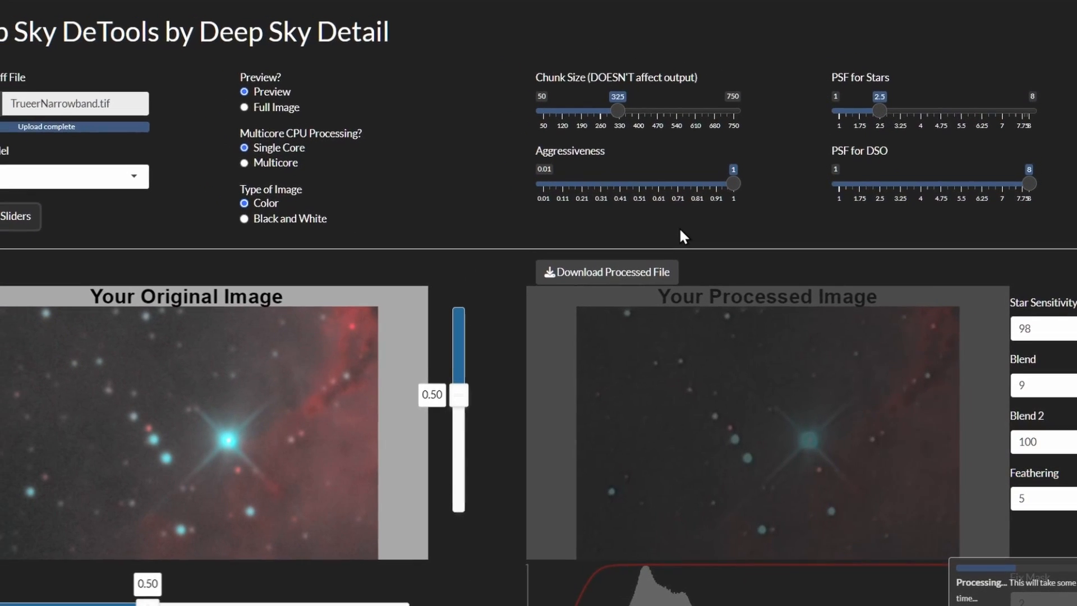
Switch to the Star Mask model and generate the mask preview
left_click(101, 174)
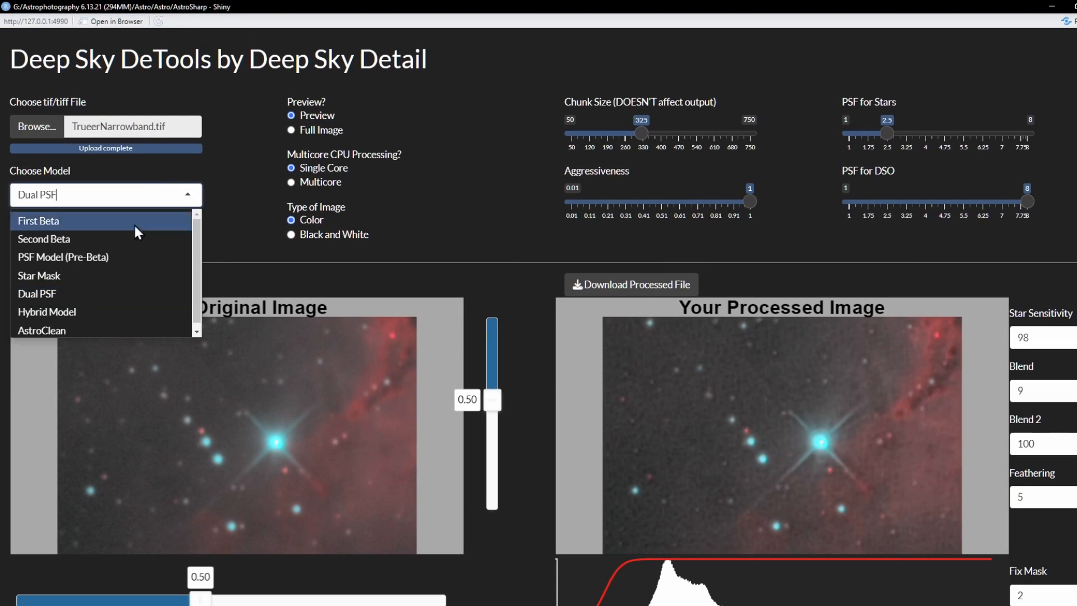
left_click(125, 274)
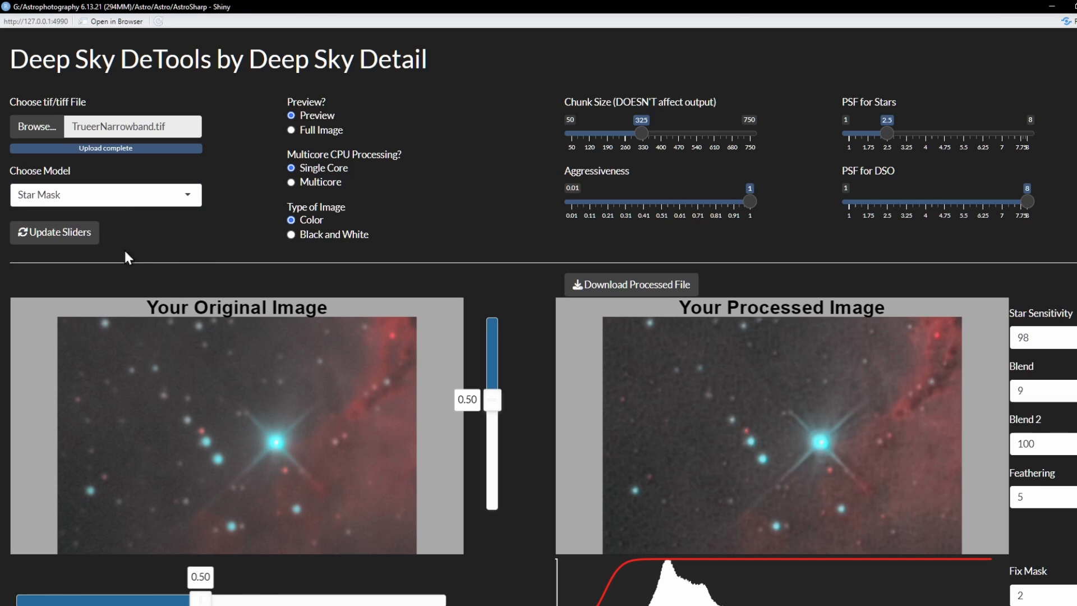
left_click(92, 236)
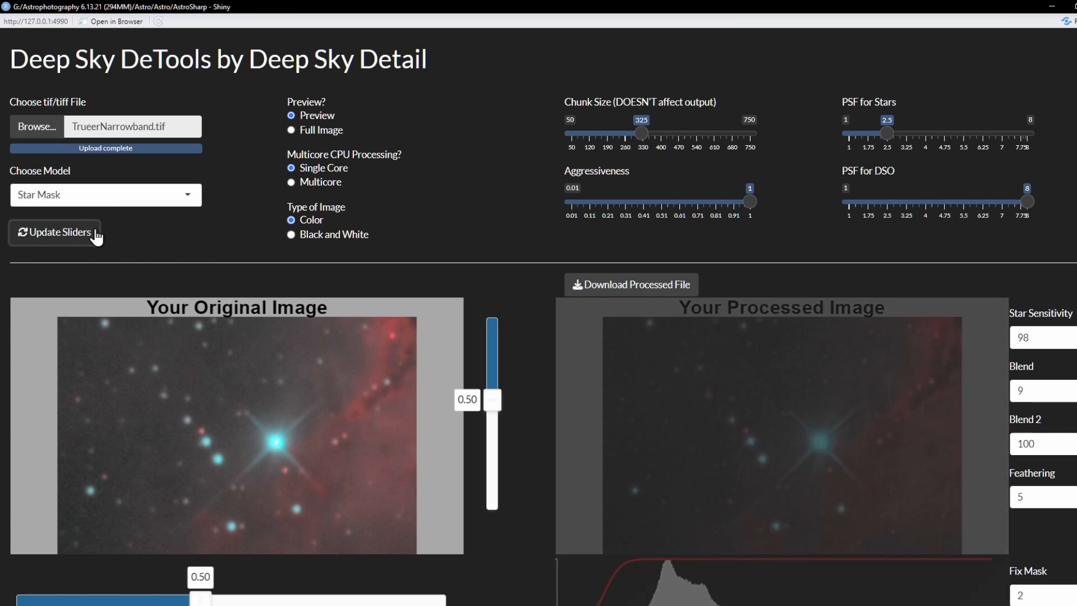
Regenerate the star mask with Fix Mask at 0, and again with Fix Mask at 1
scroll(833, 259, "down", 1)
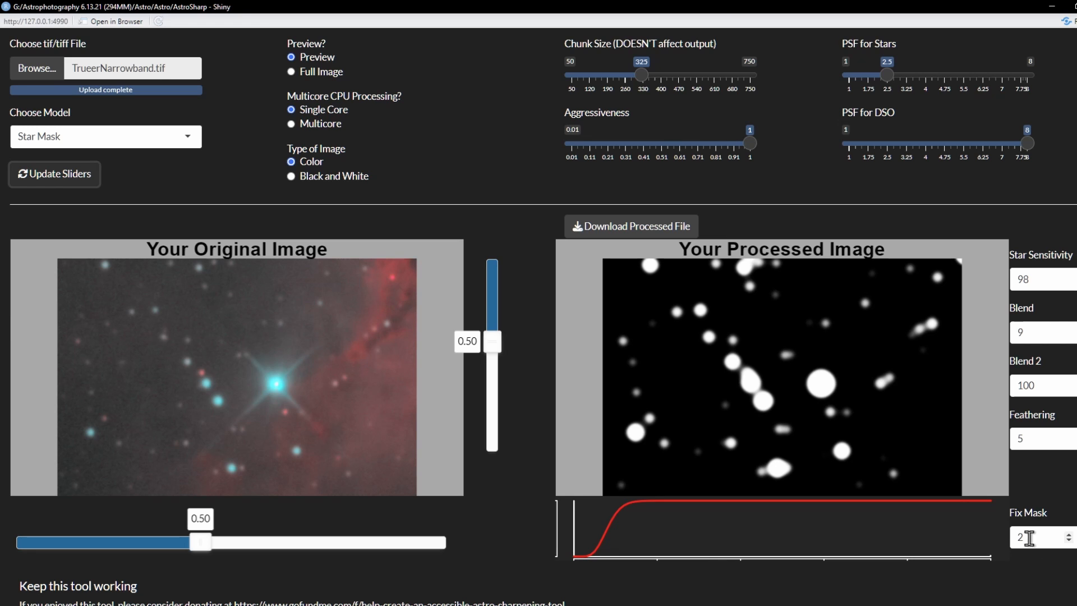
left_click_drag(1030, 538, 1010, 542)
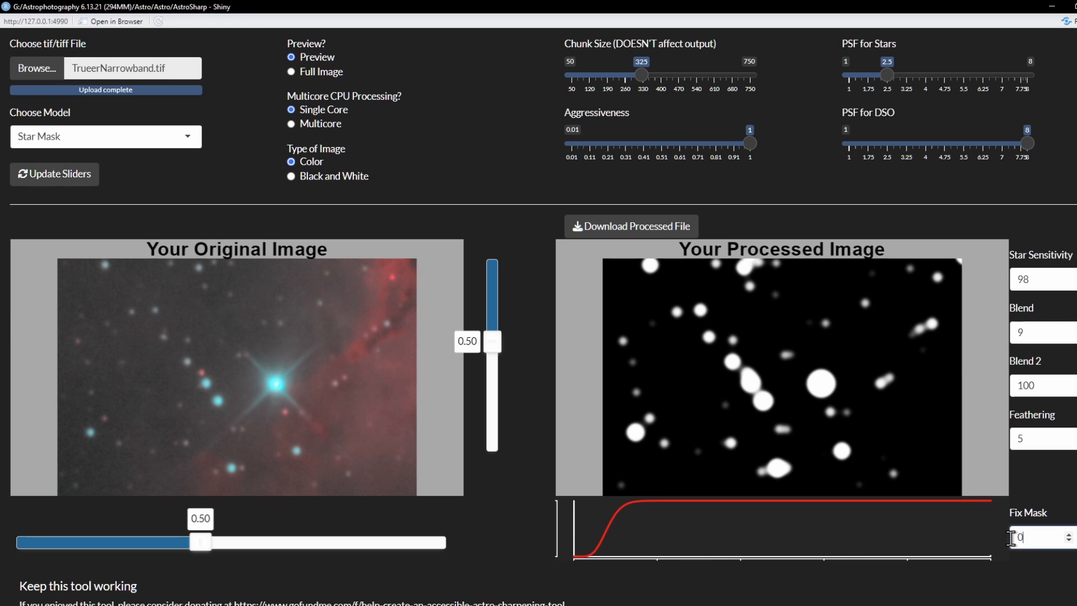
type("0")
left_click(51, 174)
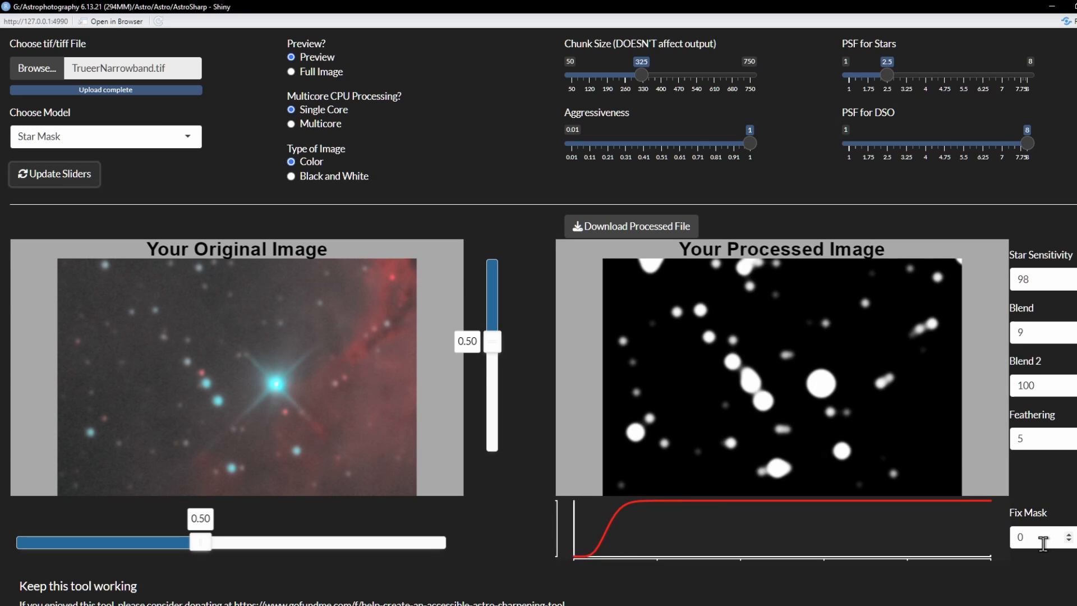
left_click_drag(1043, 544, 1016, 540)
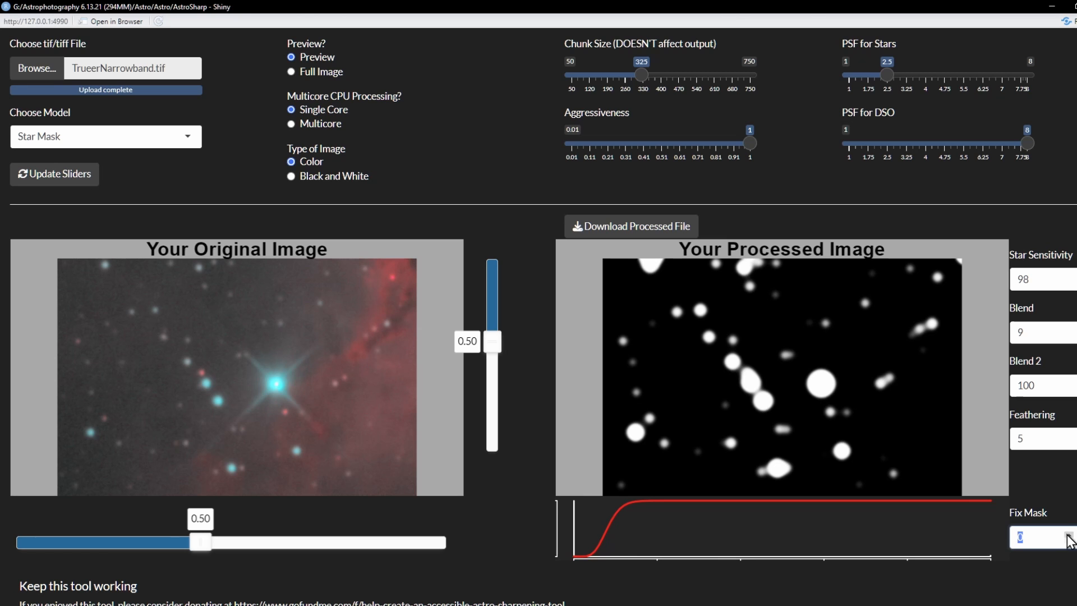
left_click(85, 179)
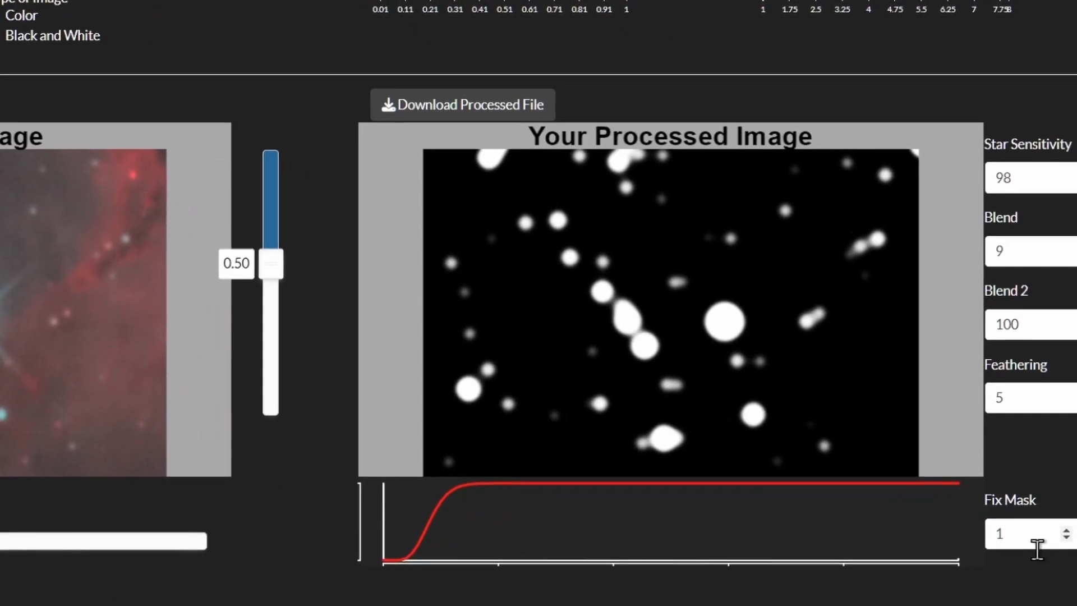
Test Fix Mask at the extreme value 999999 and return it to 1
left_click_drag(1044, 537, 1003, 536)
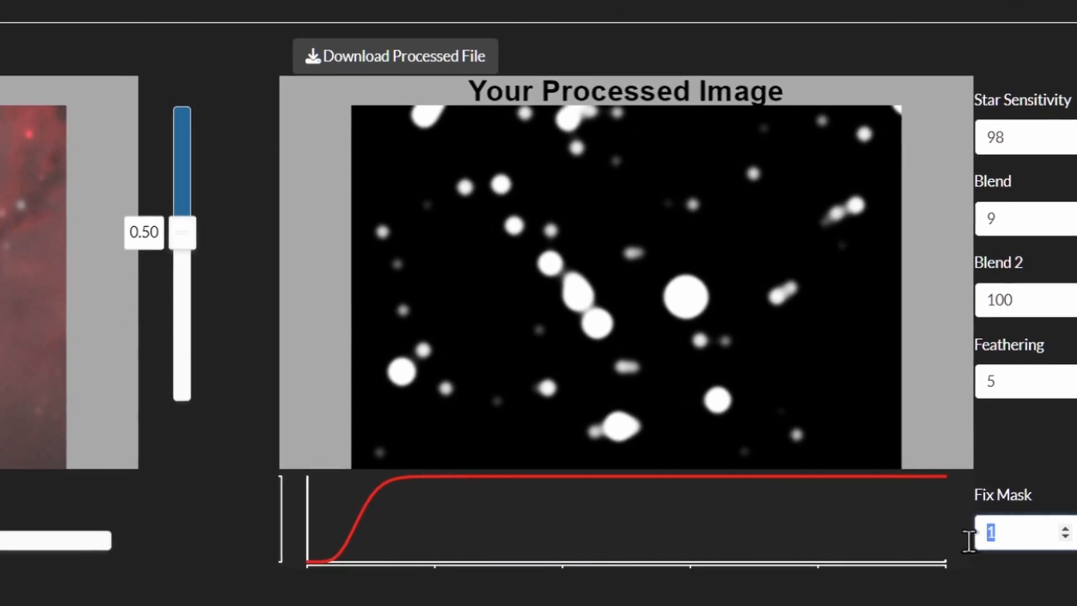
type("999999")
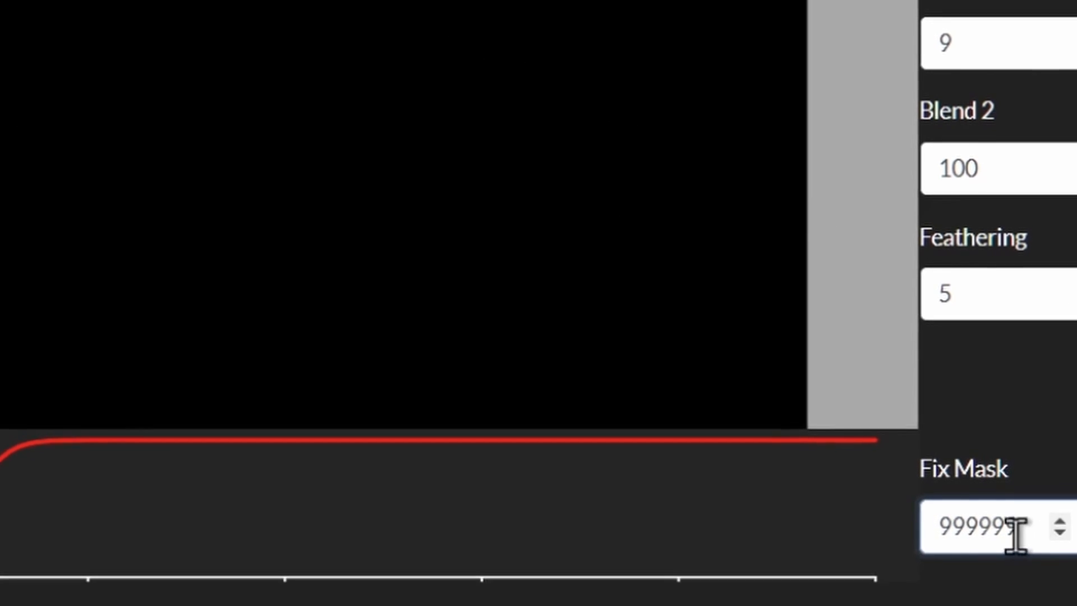
left_click_drag(1017, 528, 933, 519)
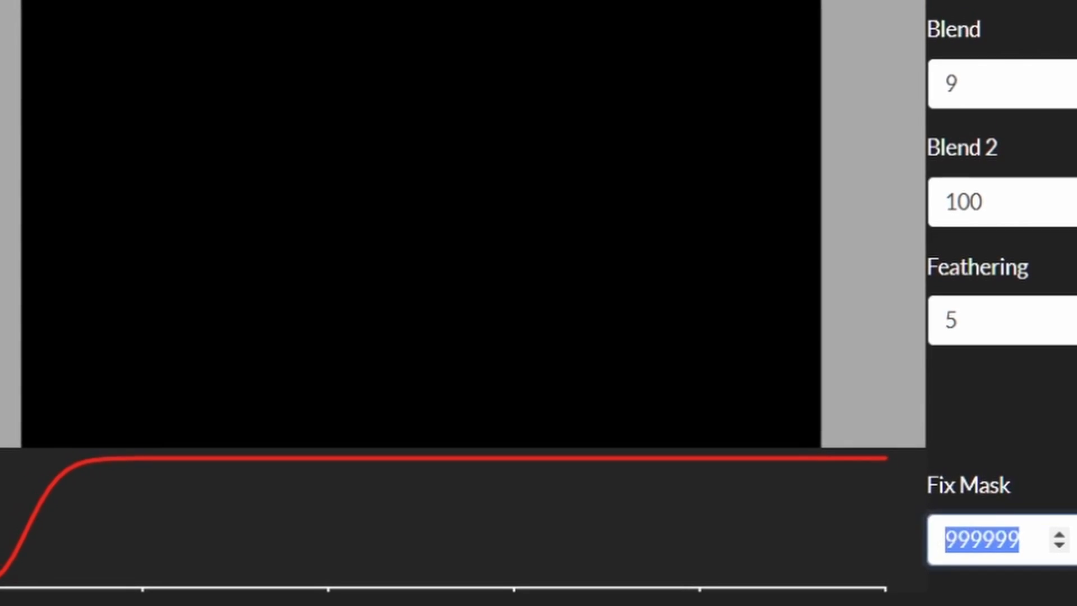
type("1")
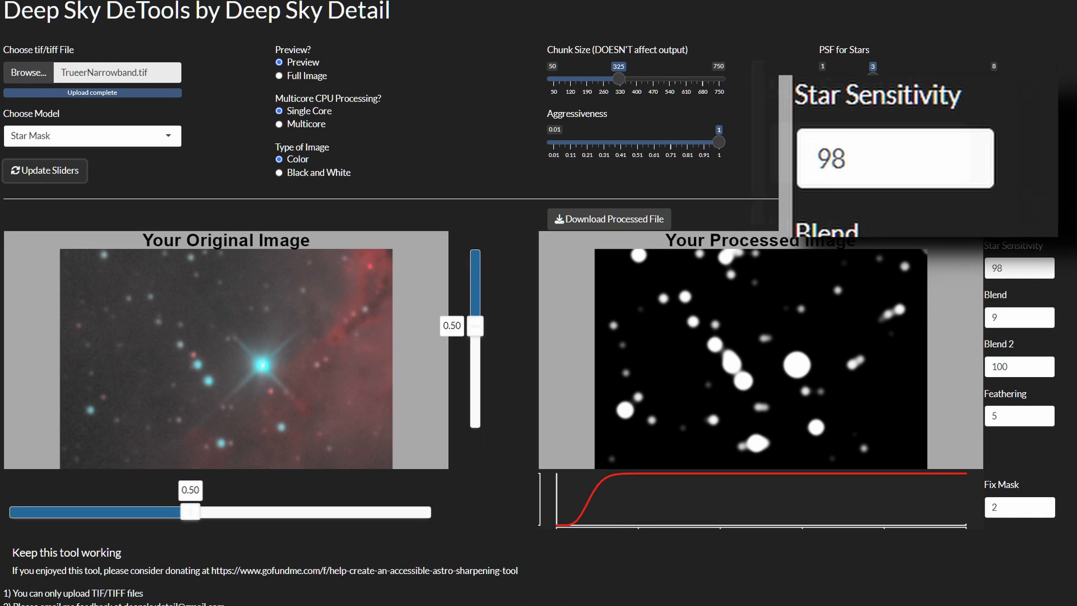
Try Star Sensitivity at 99.9 and at 90 to compare the star masks
type("99.9")
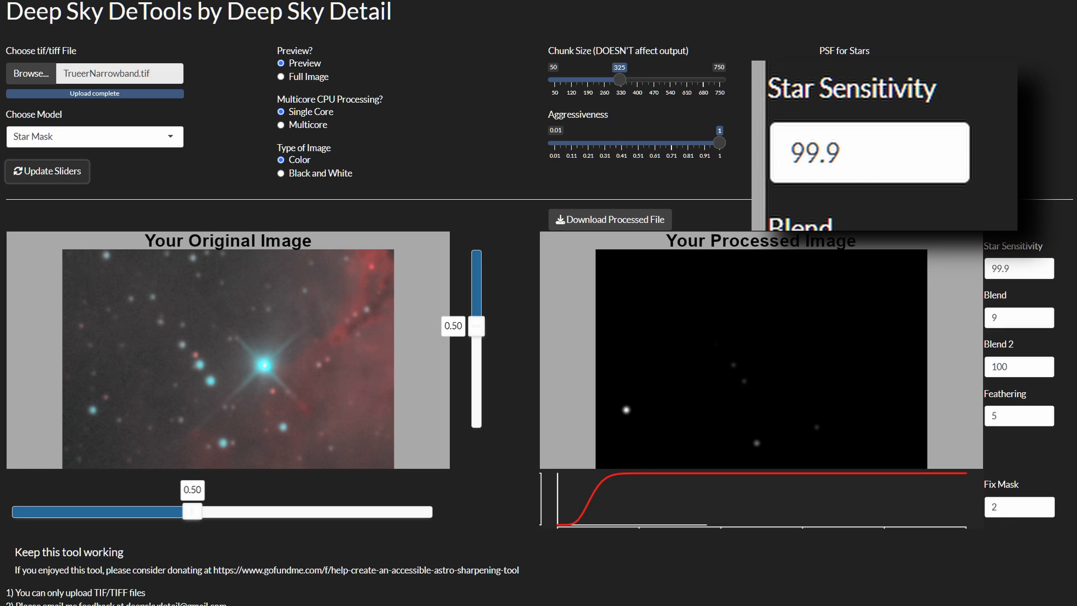
key("BackSpace")
key("BackSpace")
key("BackSpace")
type("0")
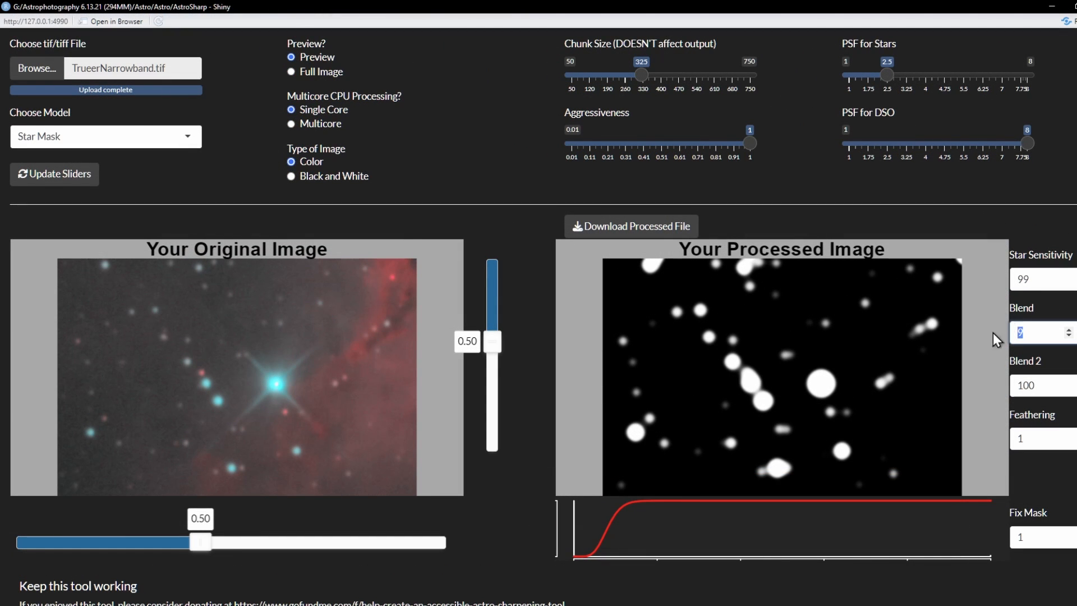
Set both Blend and Blend 2 to 1 and regenerate the star mask
type("1")
key("Tab")
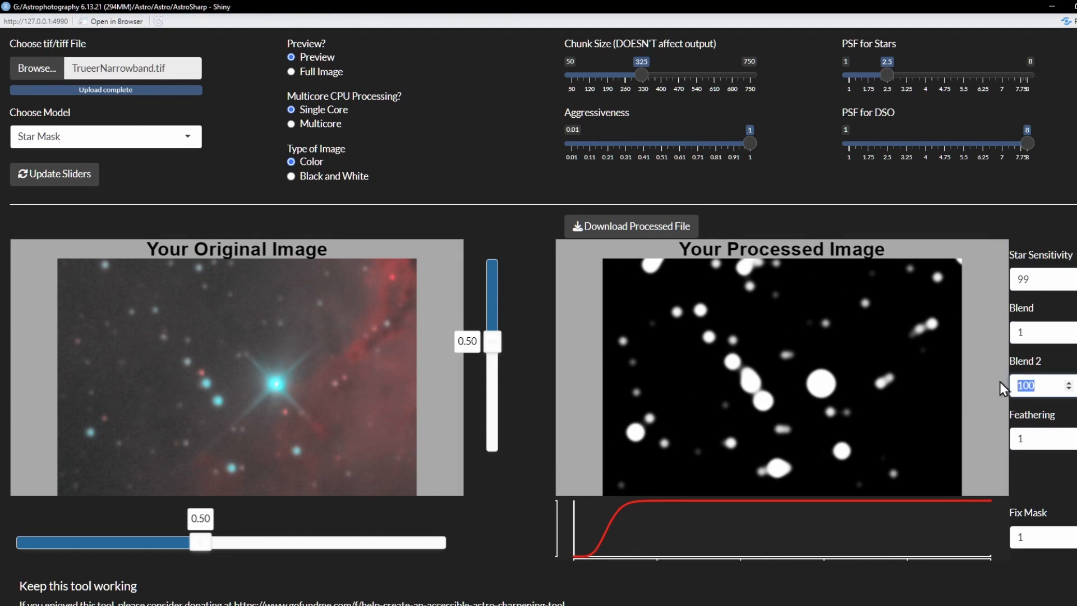
left_click(83, 177)
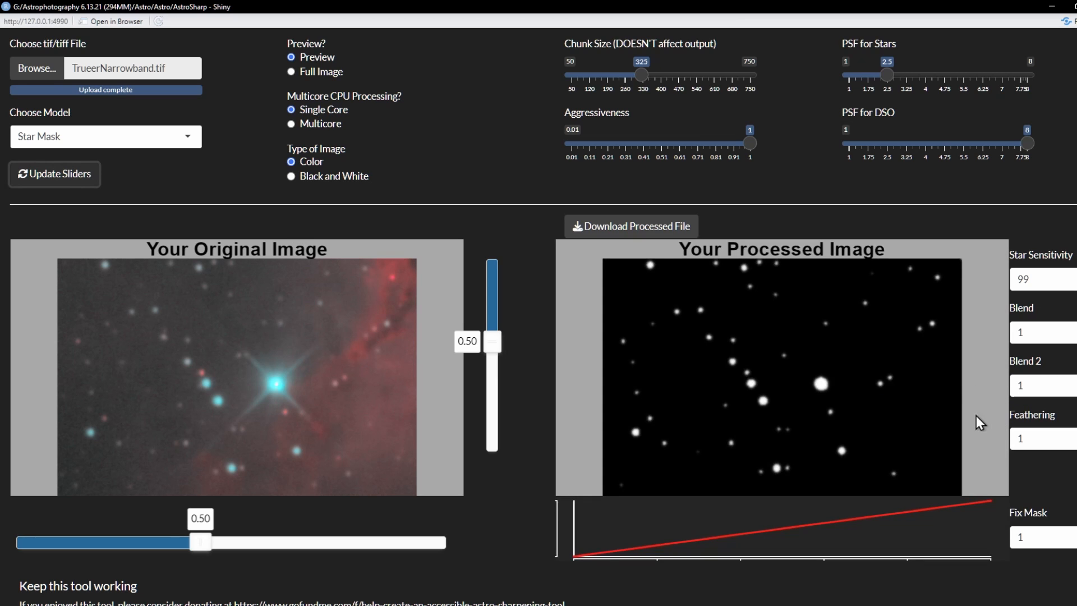
Set Feathering to 0 and regenerate the star mask
double_click(1021, 438)
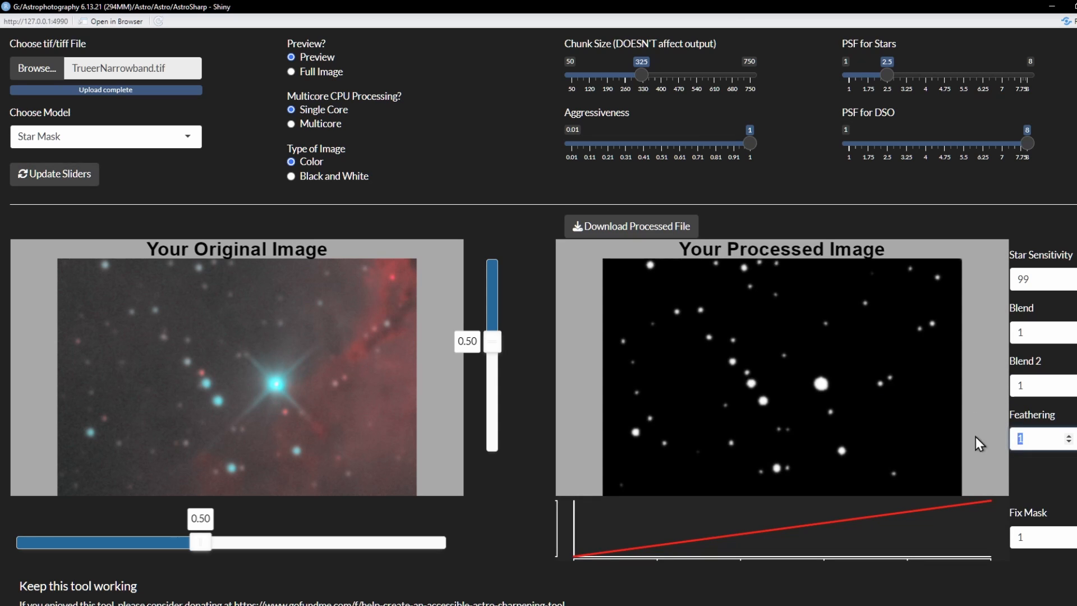
type("0")
left_click(58, 178)
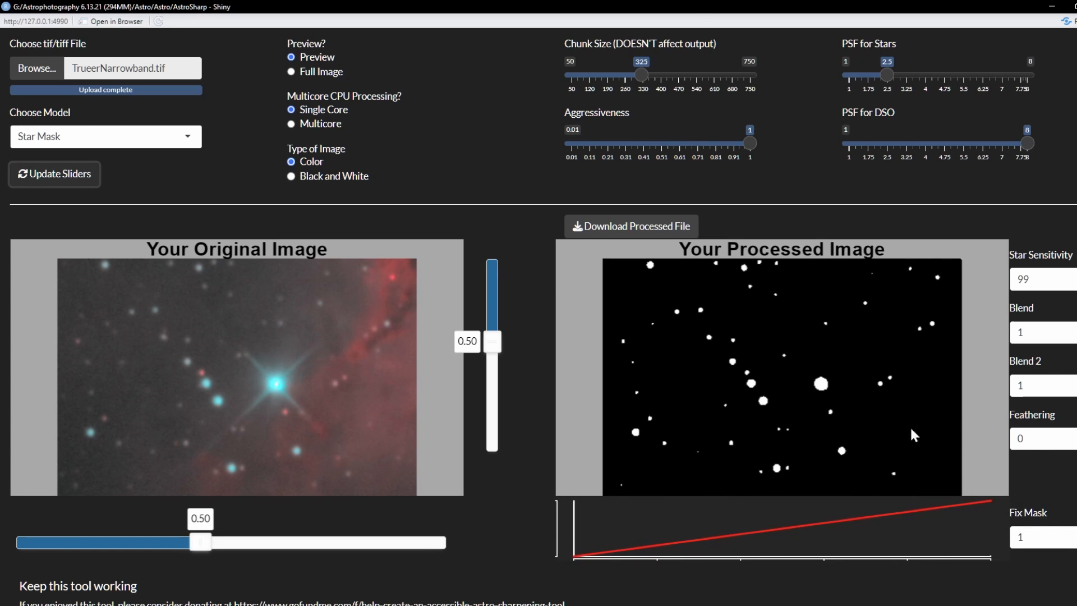
Set Blend to 100 and regenerate the star mask
left_click_drag(1027, 340, 1013, 339)
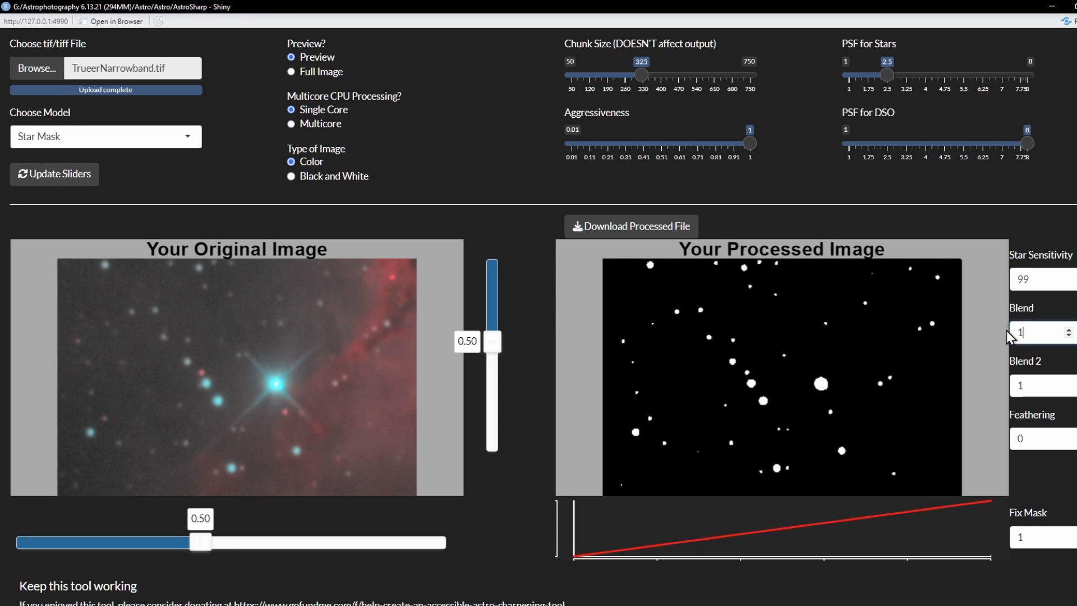
type("100")
left_click(54, 173)
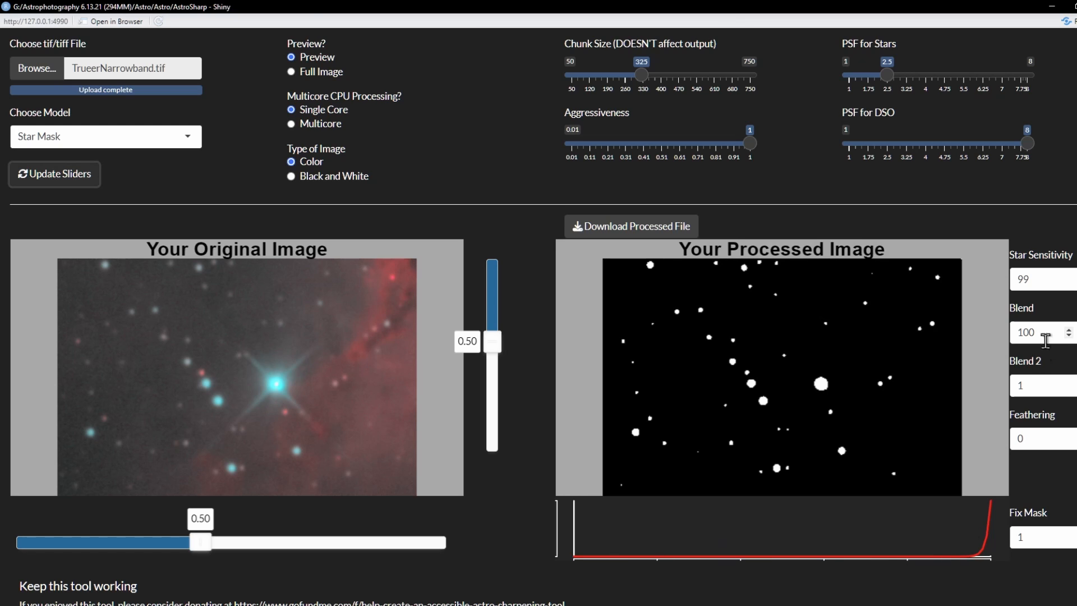
Set both Blend and Blend 2 to 100 and Feathering to 3, and regenerate the star mask
left_click_drag(1045, 341, 981, 336)
type("1")
key("Tab")
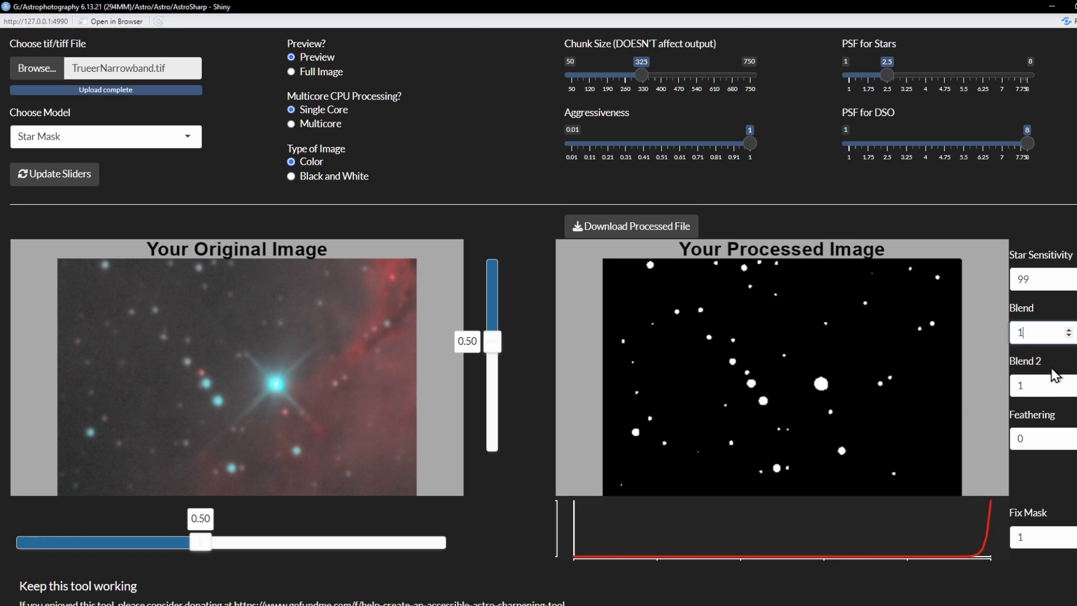
type("00")
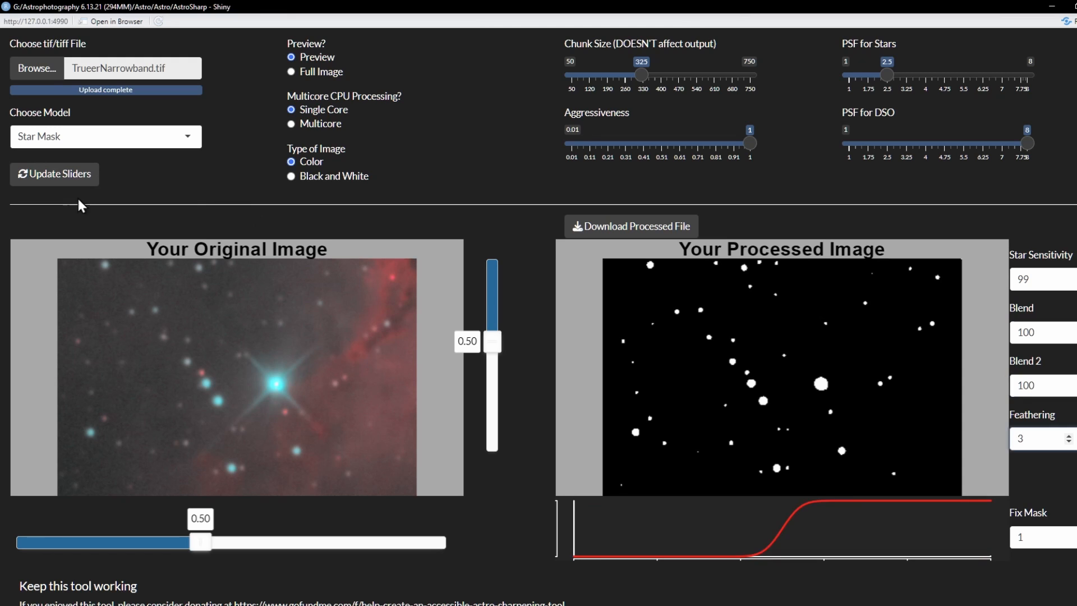
left_click(52, 177)
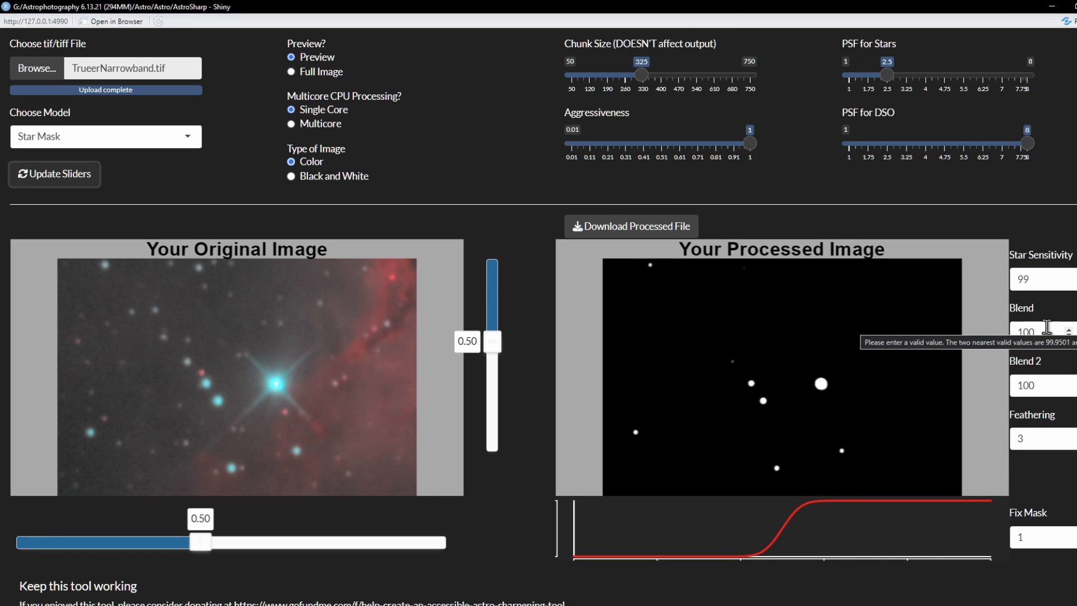
Try Blend at 9 and regenerate the star mask
double_click(1021, 333)
type("9")
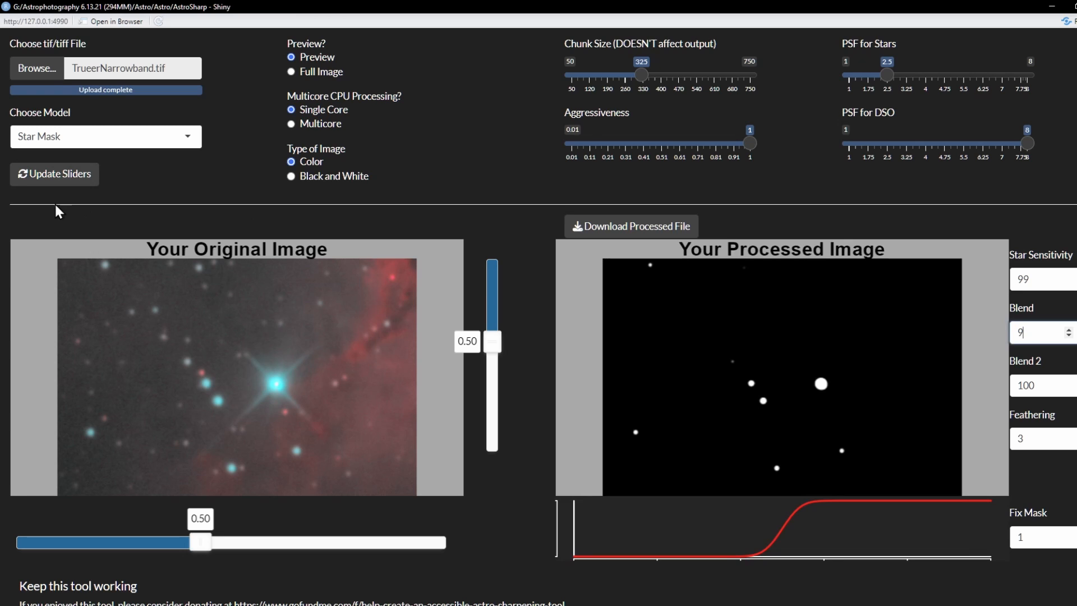
left_click(50, 182)
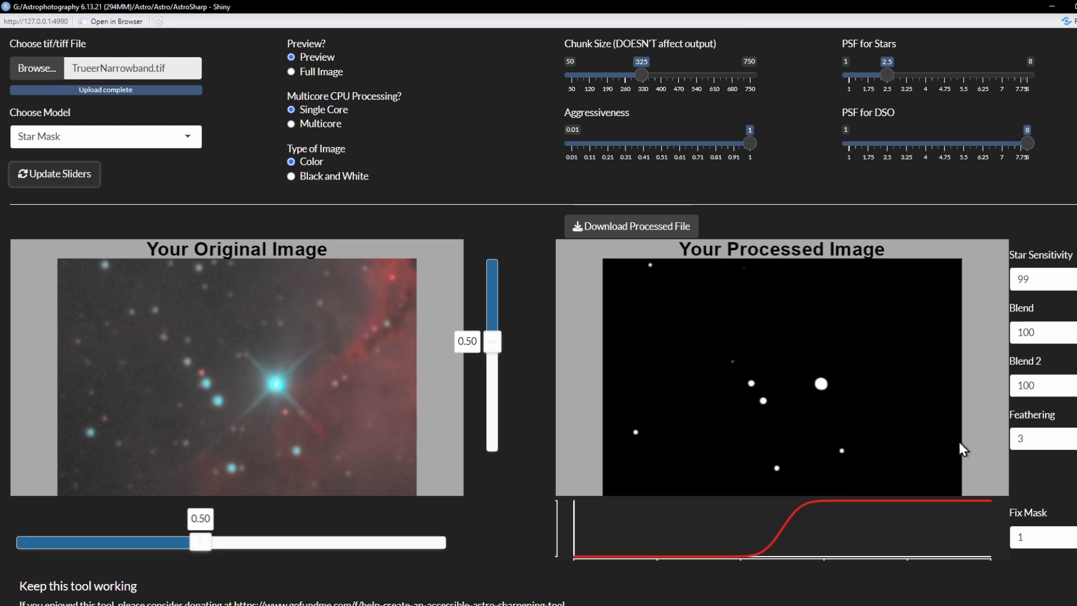
Set Blend to 3 and process the preview with the Dual PSF model
double_click(1018, 332)
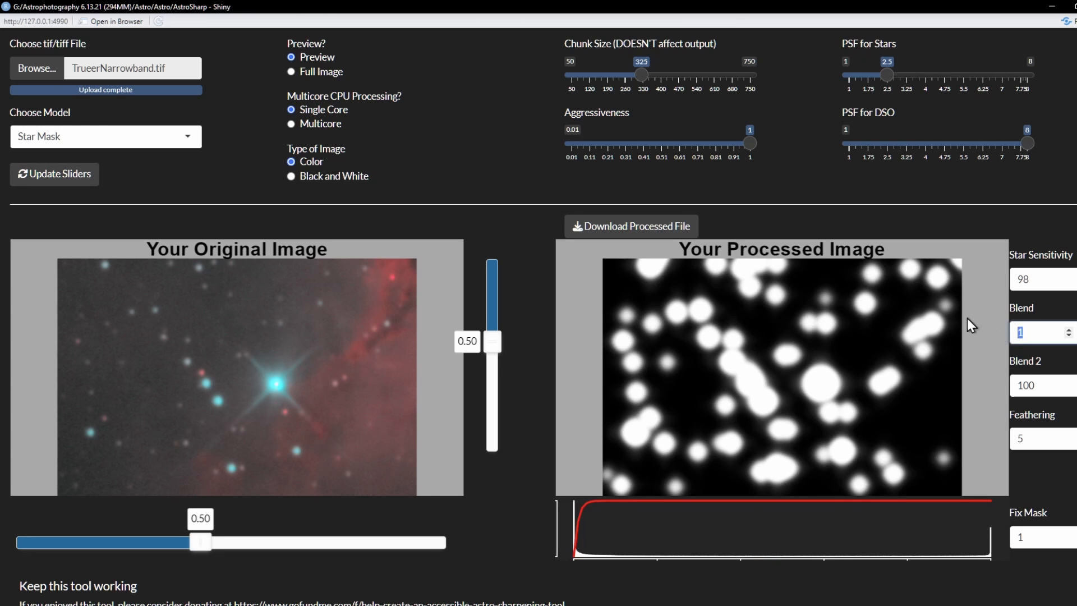
left_click(25, 180)
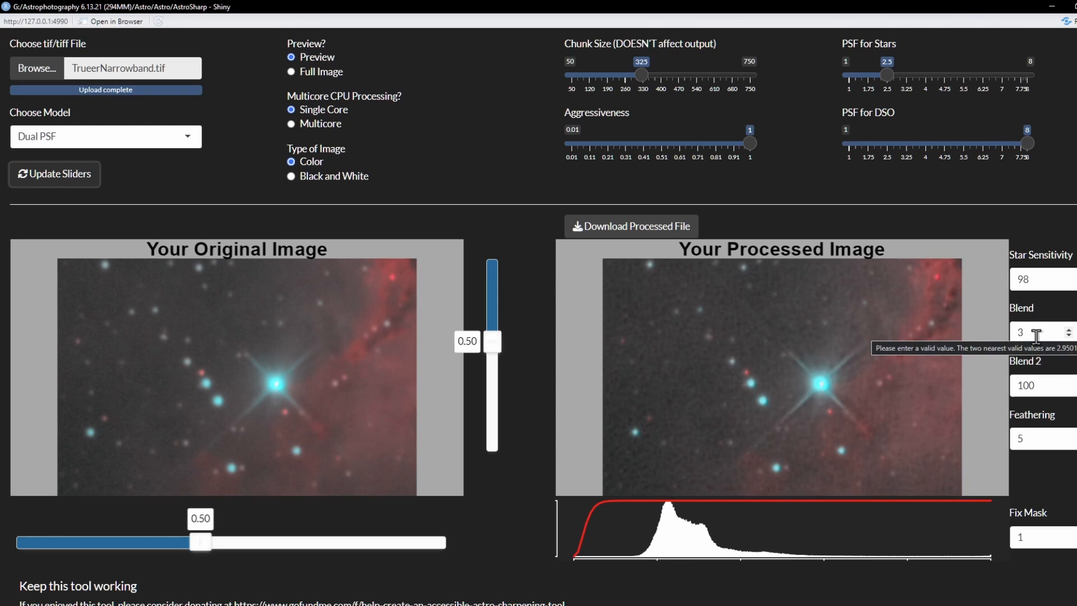
Set Blend 2 to 1 and Blend to 10 for the Dual PSF sharpening
key("Tab")
type("1")
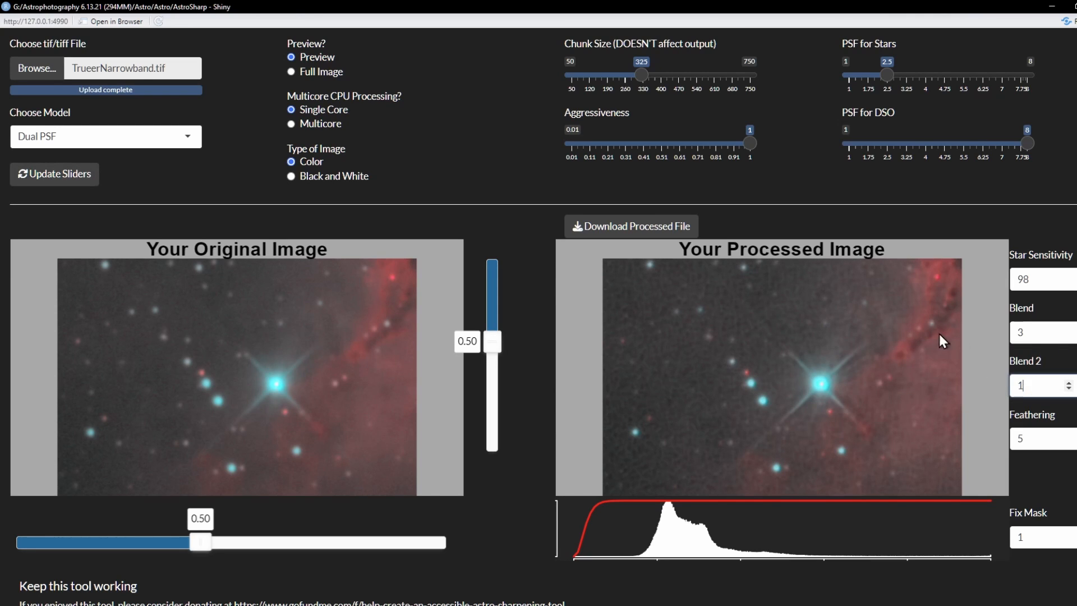
key("shift+Tab")
type("10")
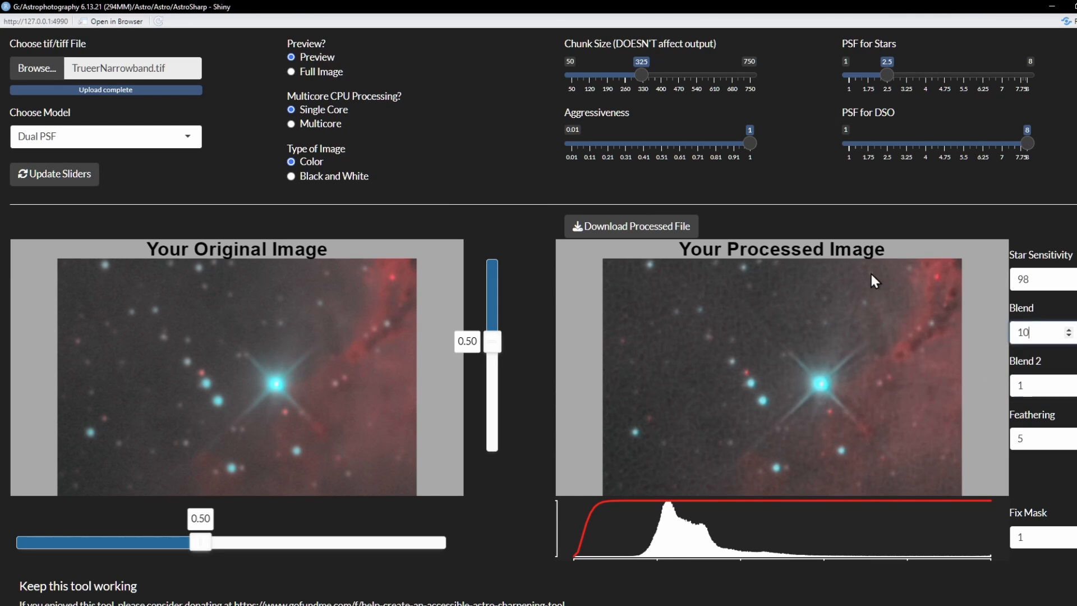